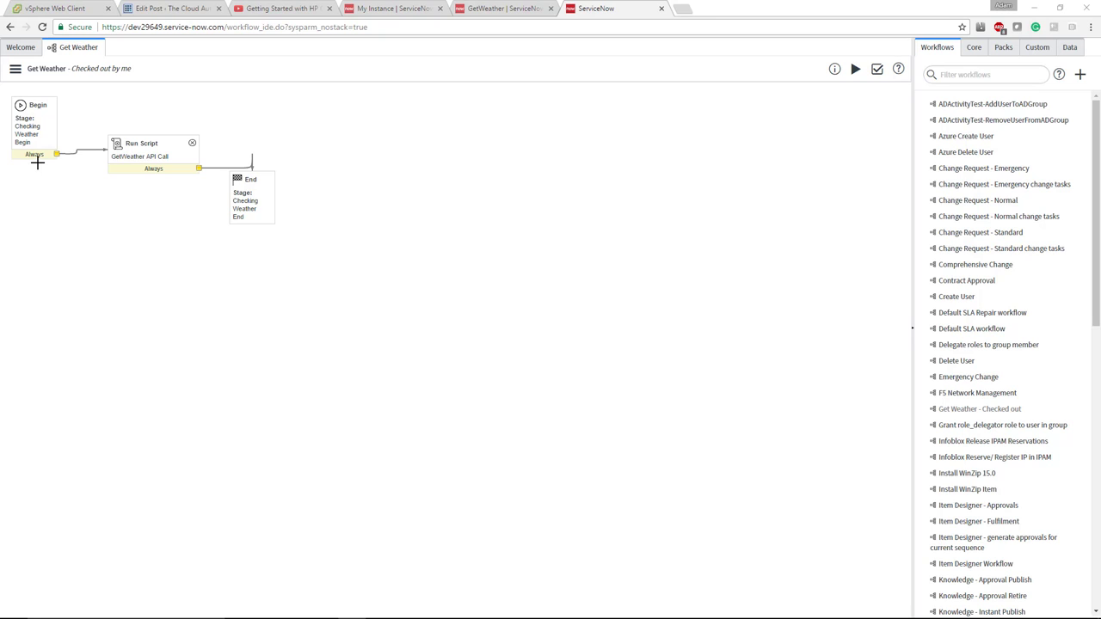
- Open the GetWeather API Call activity in the Get Weather workflow and examine its line calling getWeatherbyZip
{"action": "double_click", "coordinate": [129, 156]}
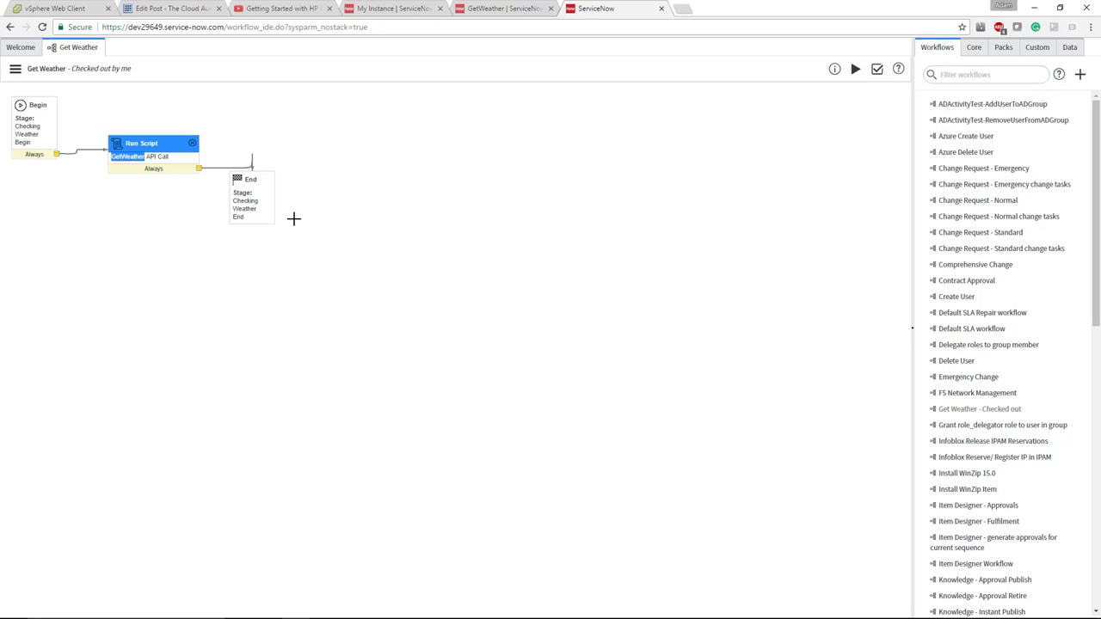
{"action": "left_click", "coordinate": [293, 218]}
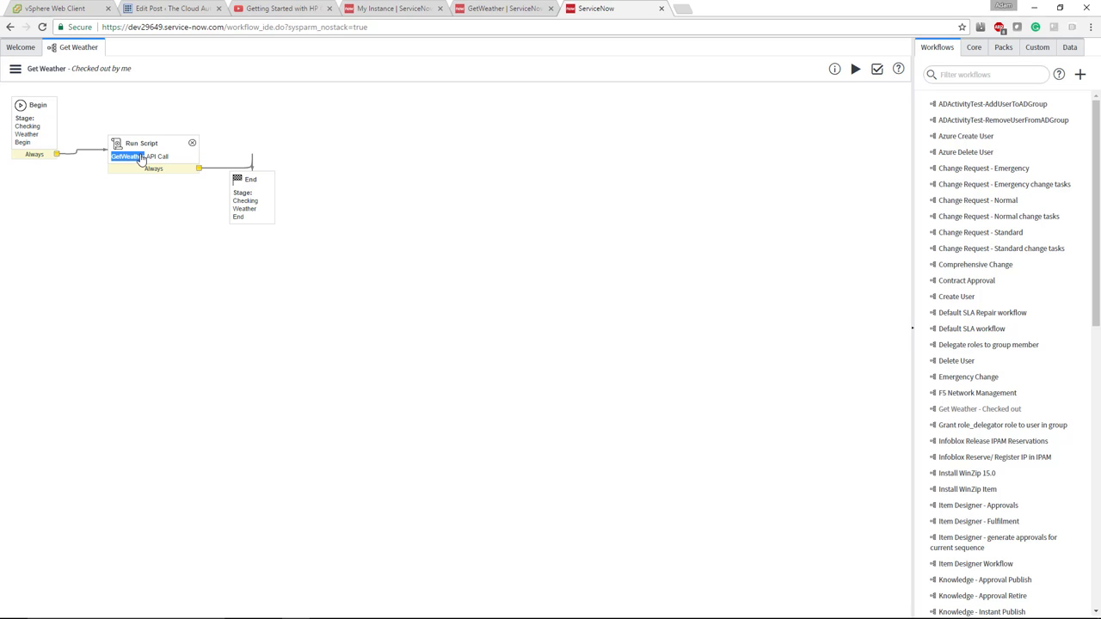
{"action": "double_click", "coordinate": [142, 160]}
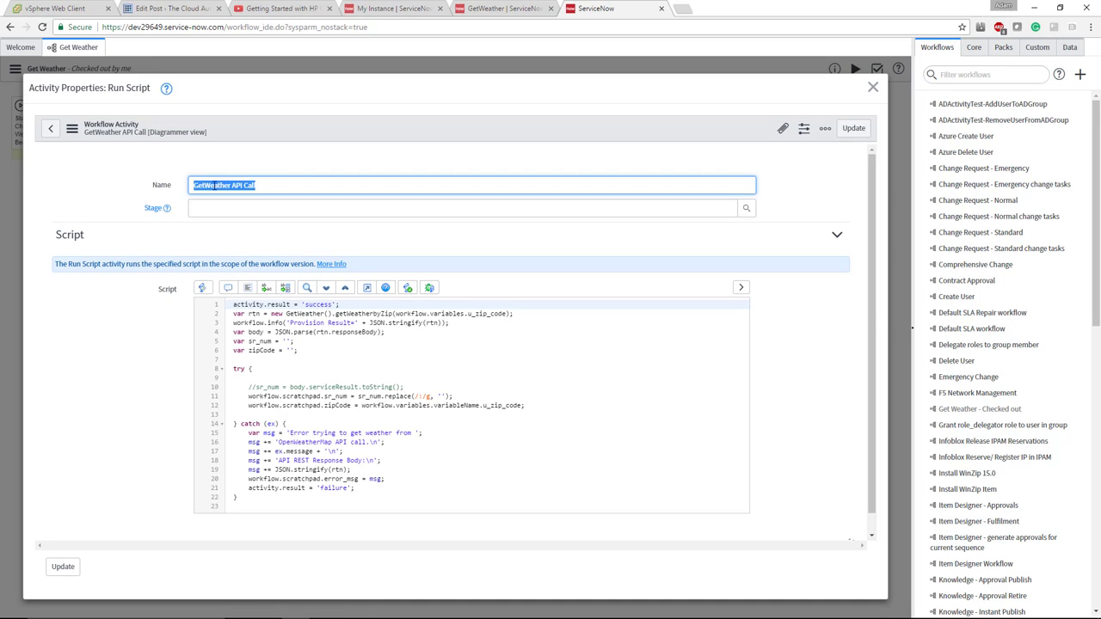
{"action": "left_click_drag", "start_coordinate": [233, 314], "coordinate": [510, 314]}
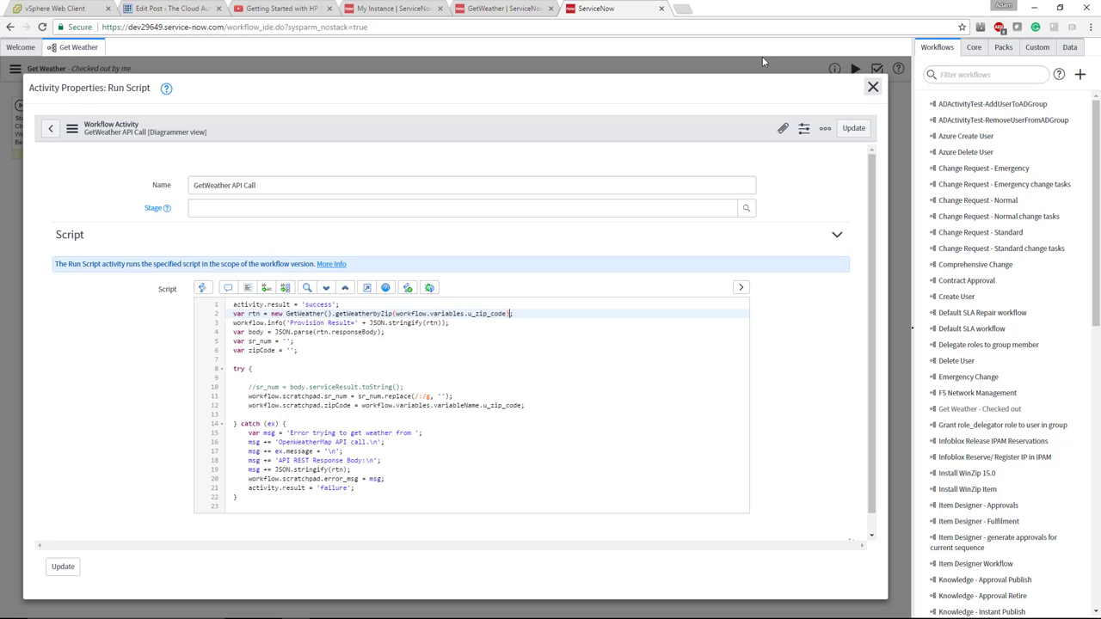
- In the GetWeather browser tab, search the script includes by name for "getwea" and open the GetWeather record
{"action": "left_click", "coordinate": [518, 10]}
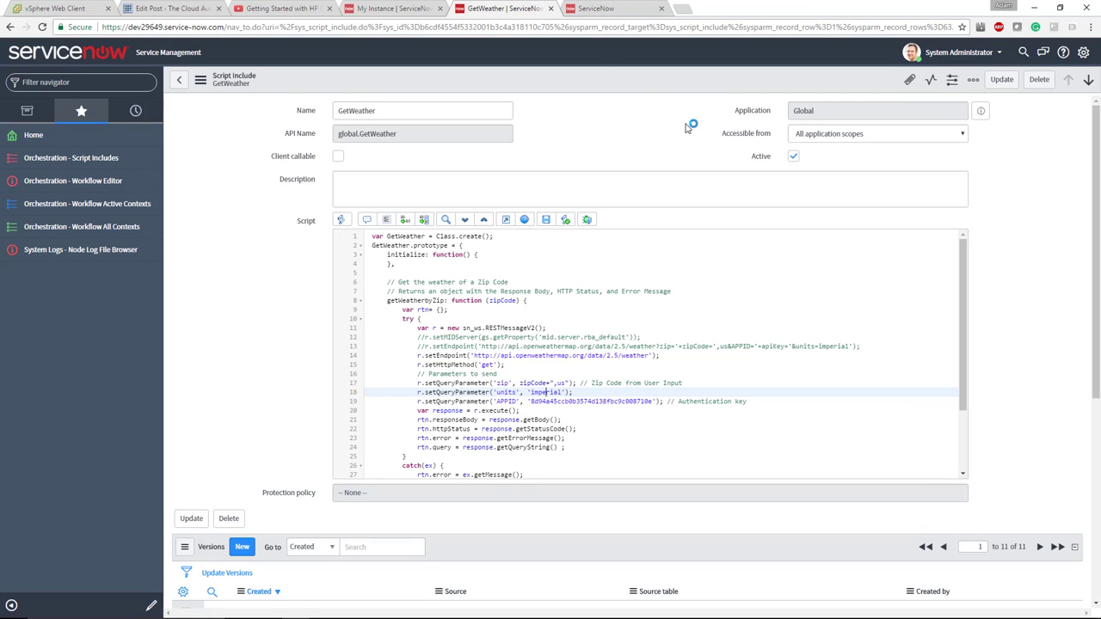
{"action": "left_click", "coordinate": [90, 160]}
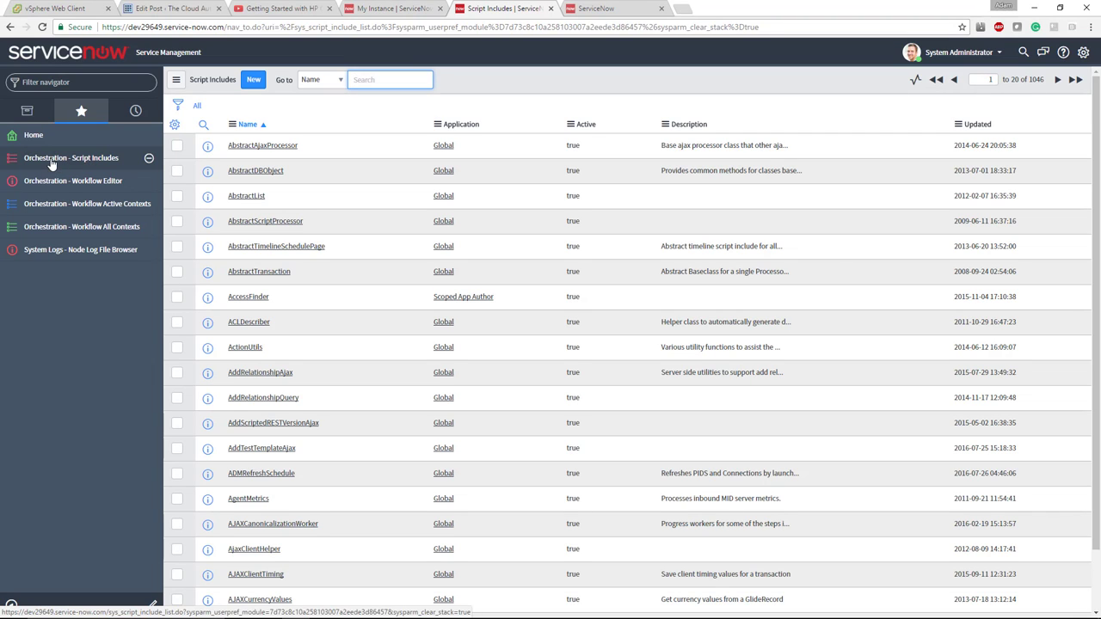
{"action": "left_click", "coordinate": [368, 81]}
{"action": "type", "text": "get"}
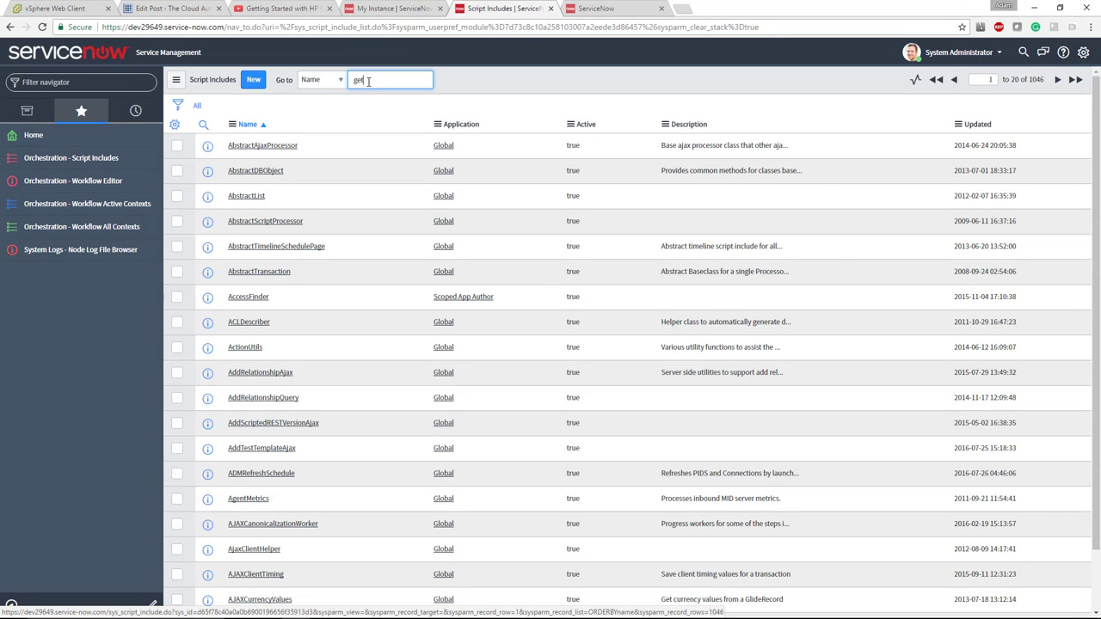
{"action": "type", "text": "wea"}
{"action": "key", "text": "Return"}
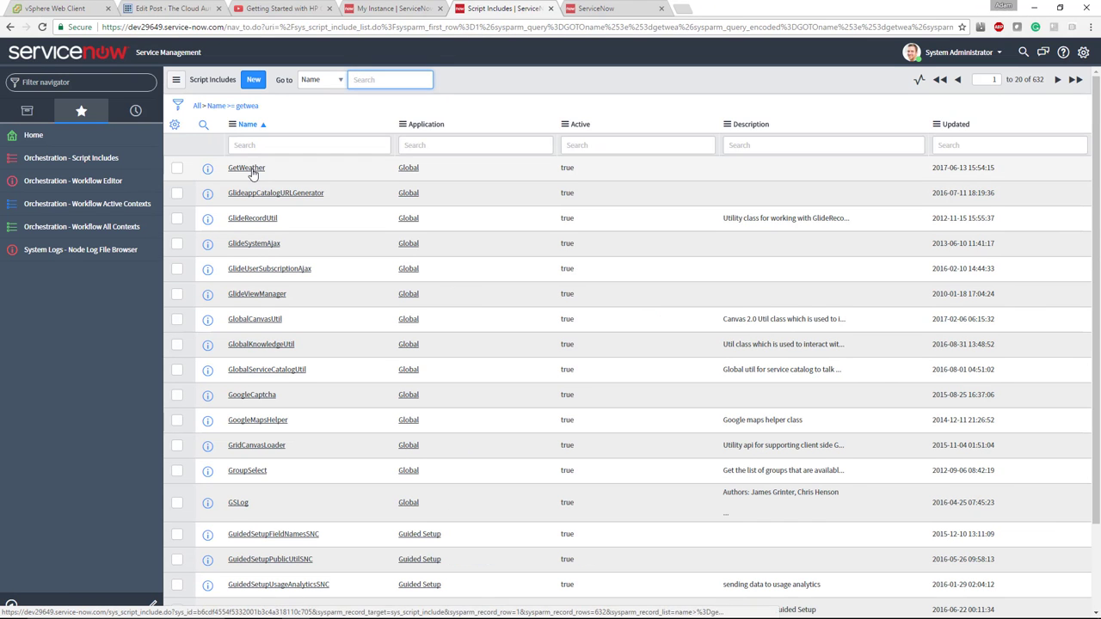
{"action": "left_click", "coordinate": [250, 170]}
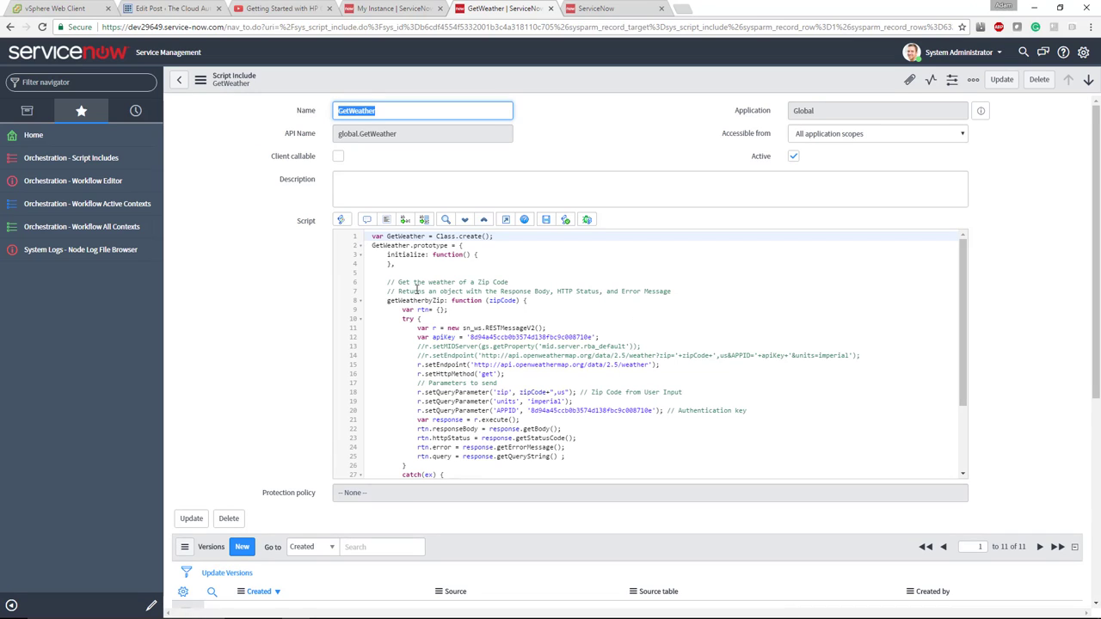
- Examine the GetWeather class declaration, the getWeatherbyZip function with its zipCode parameter, and the RESTMessageV2 line
{"action": "double_click", "coordinate": [391, 236]}
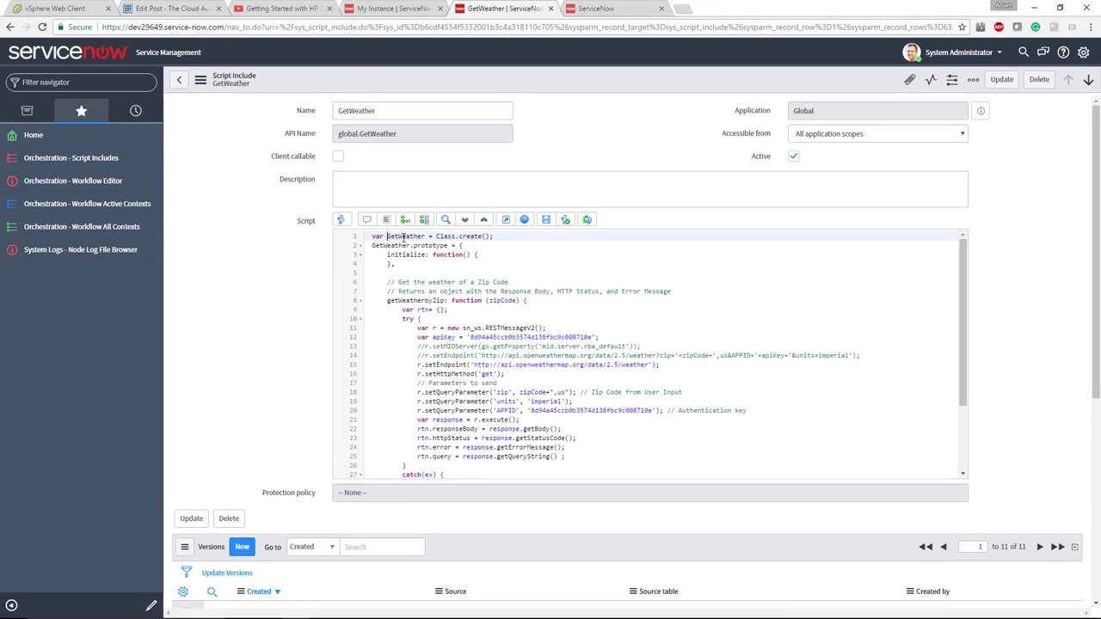
{"action": "left_click_drag", "start_coordinate": [387, 301], "coordinate": [446, 303]}
{"action": "left_click", "coordinate": [502, 301]}
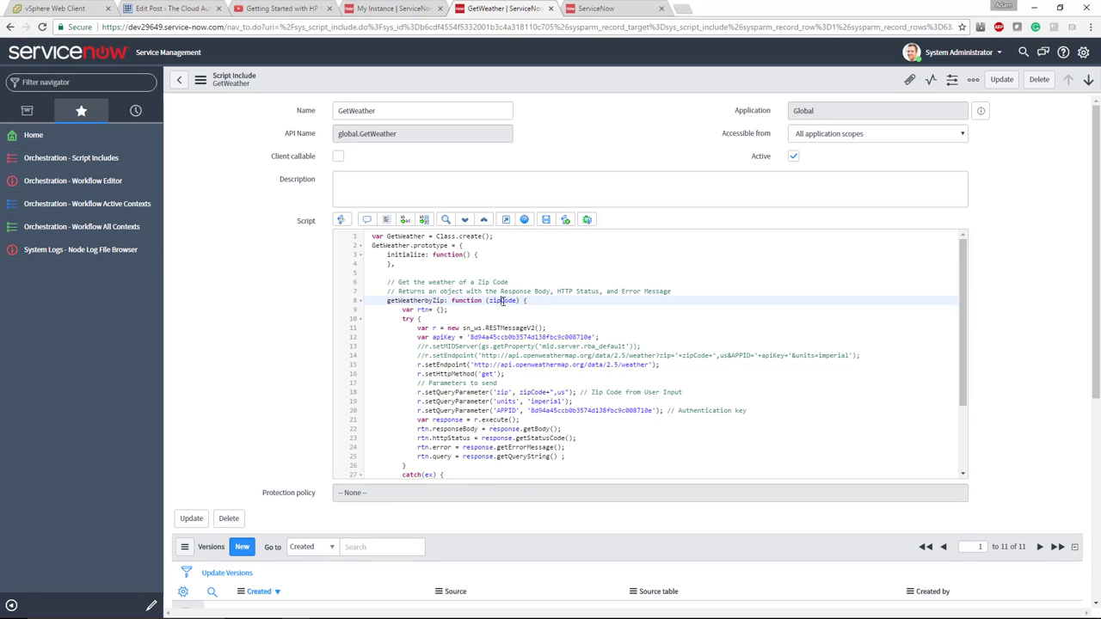
{"action": "left_click", "coordinate": [429, 328]}
- Comment out the apiKey variable declaration on line 12 of the GetWeather script with "//"
{"action": "left_click", "coordinate": [443, 337]}
{"action": "triple_click", "coordinate": [443, 337]}
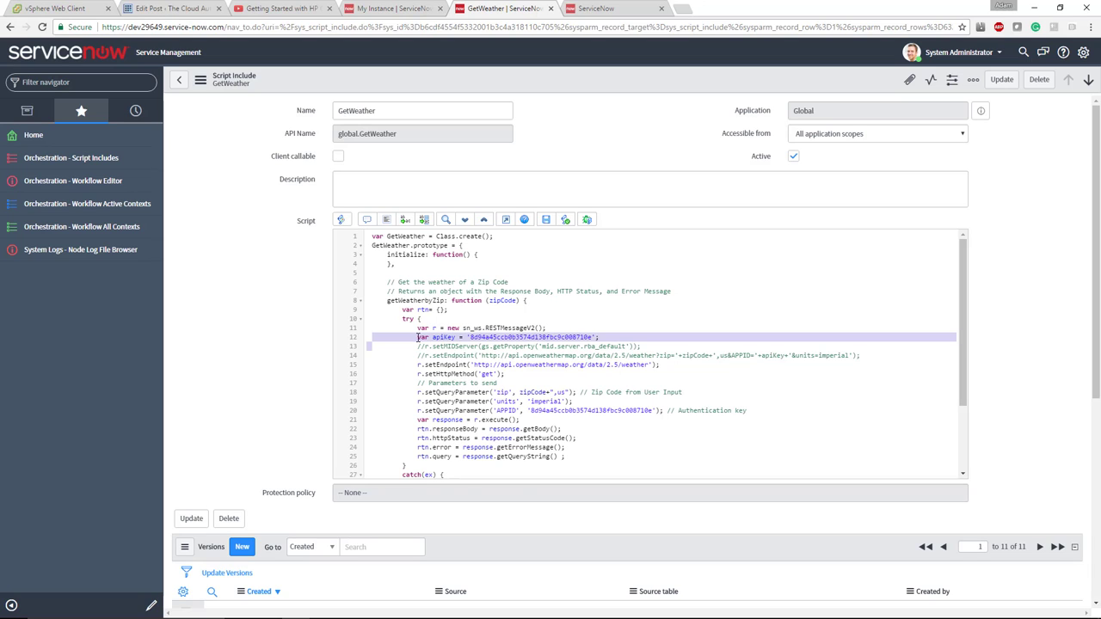
{"action": "key", "text": "Home"}
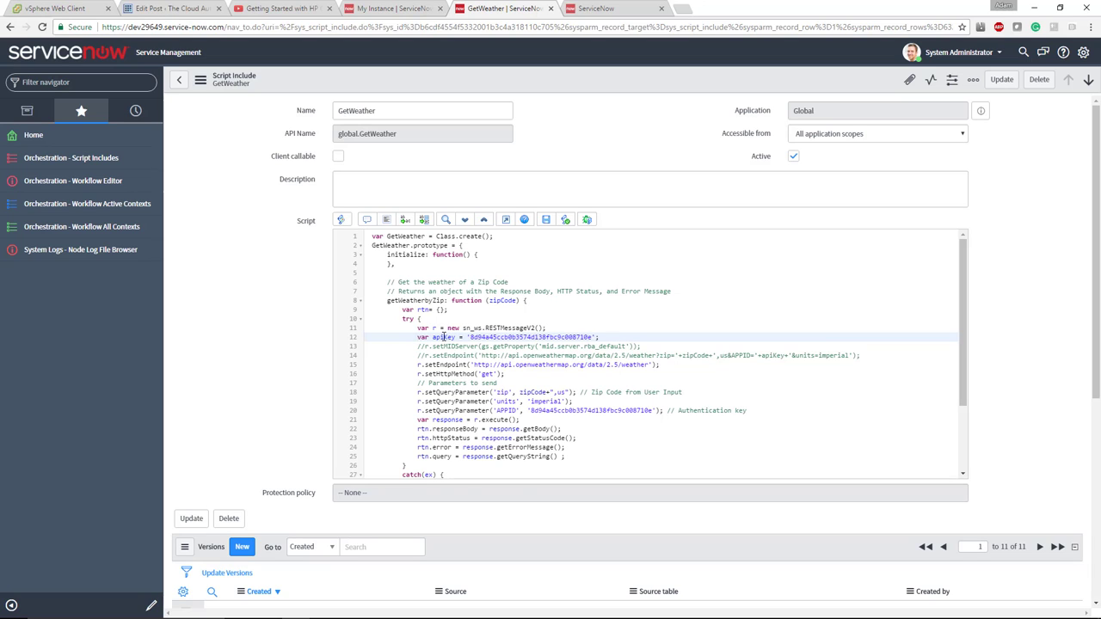
{"action": "type", "text": "//"}
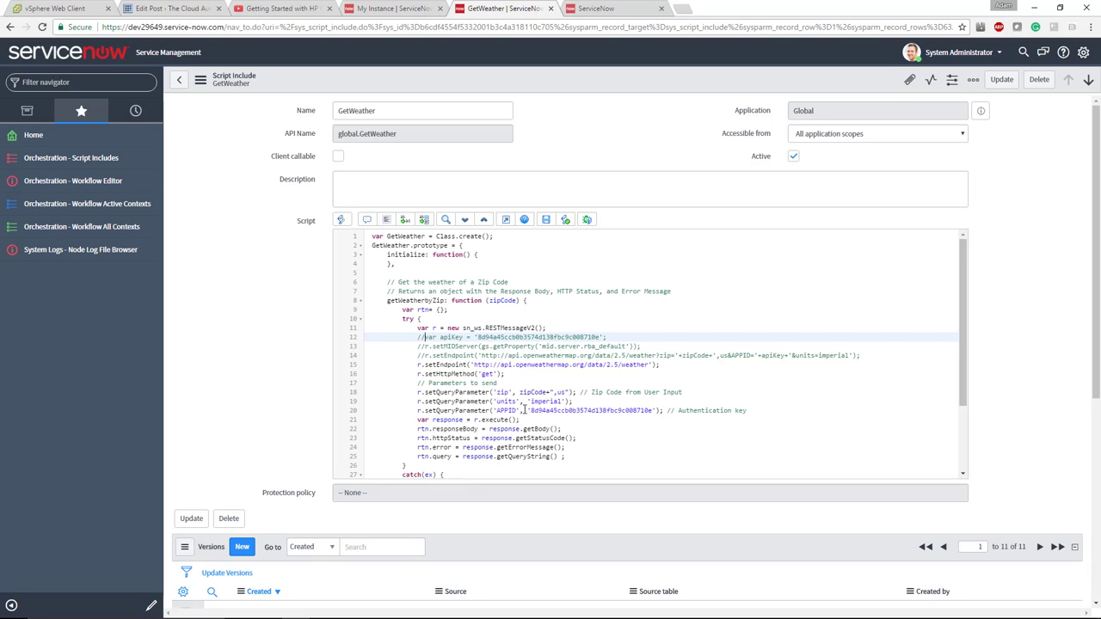
- Review the active setEndpoint line and the 'get' argument of setHttpMethod in the GetWeather script
{"action": "triple_click", "coordinate": [452, 367]}
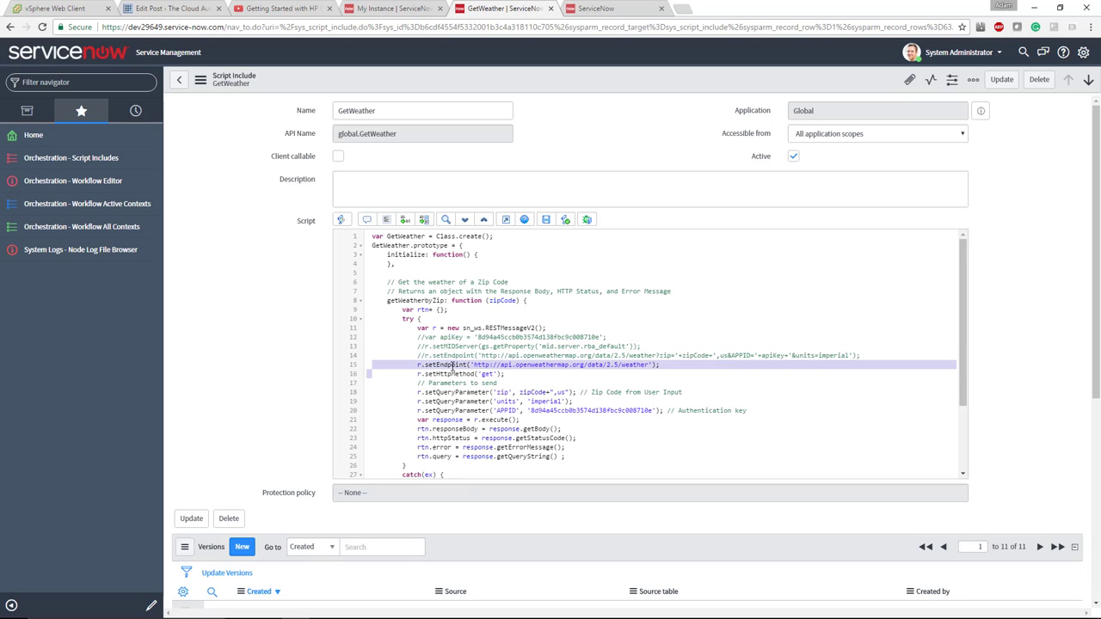
{"action": "triple_click", "coordinate": [452, 375]}
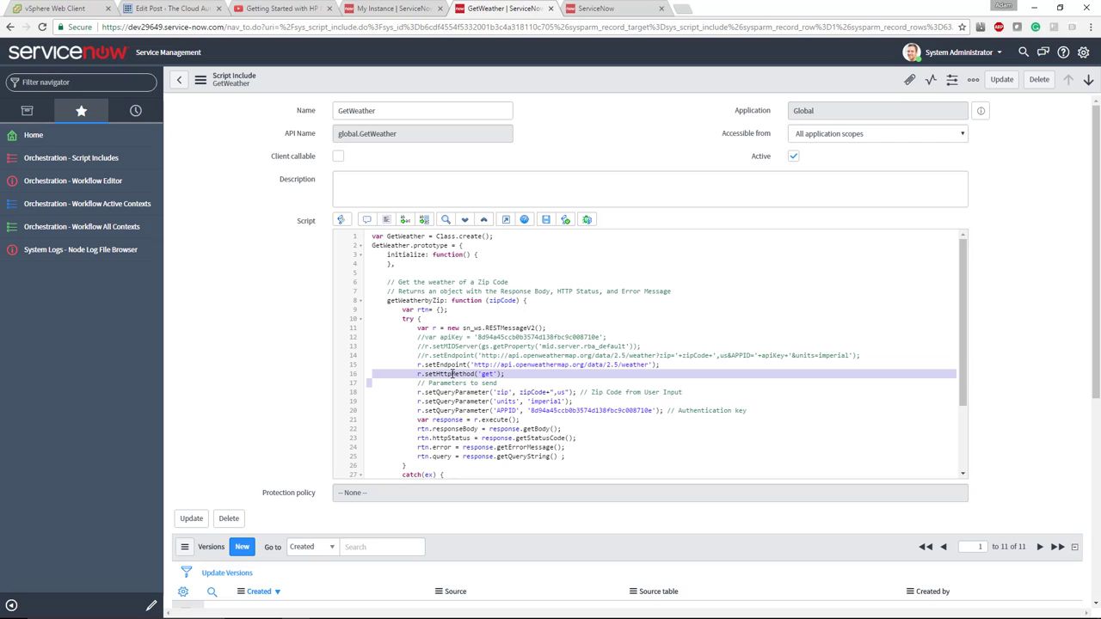
{"action": "left_click", "coordinate": [452, 374]}
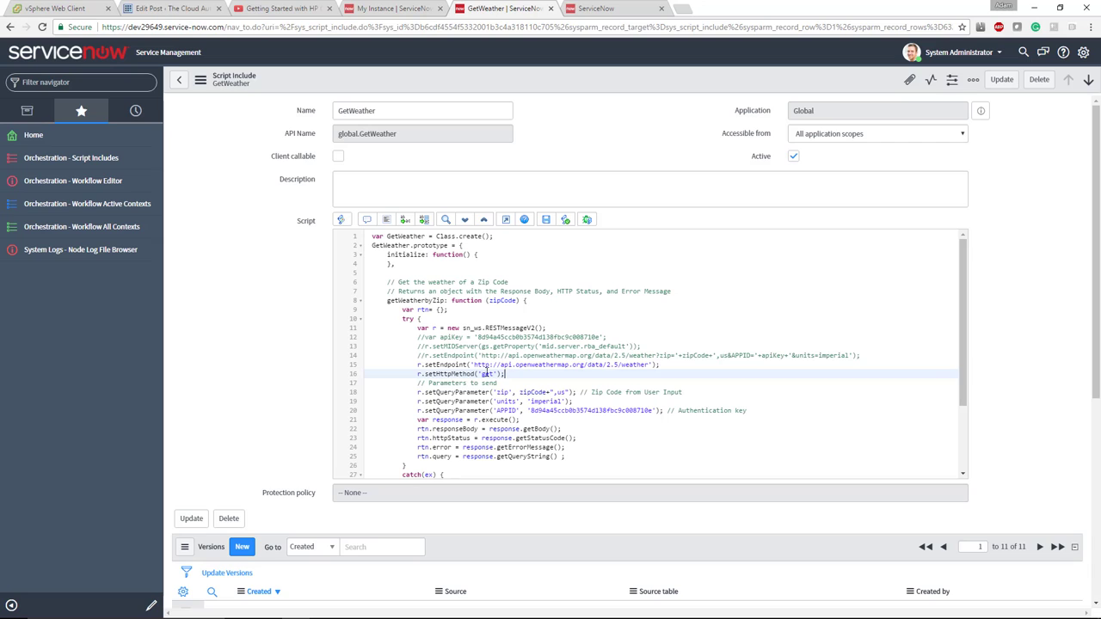
{"action": "left_click_drag", "start_coordinate": [510, 374], "coordinate": [477, 374]}
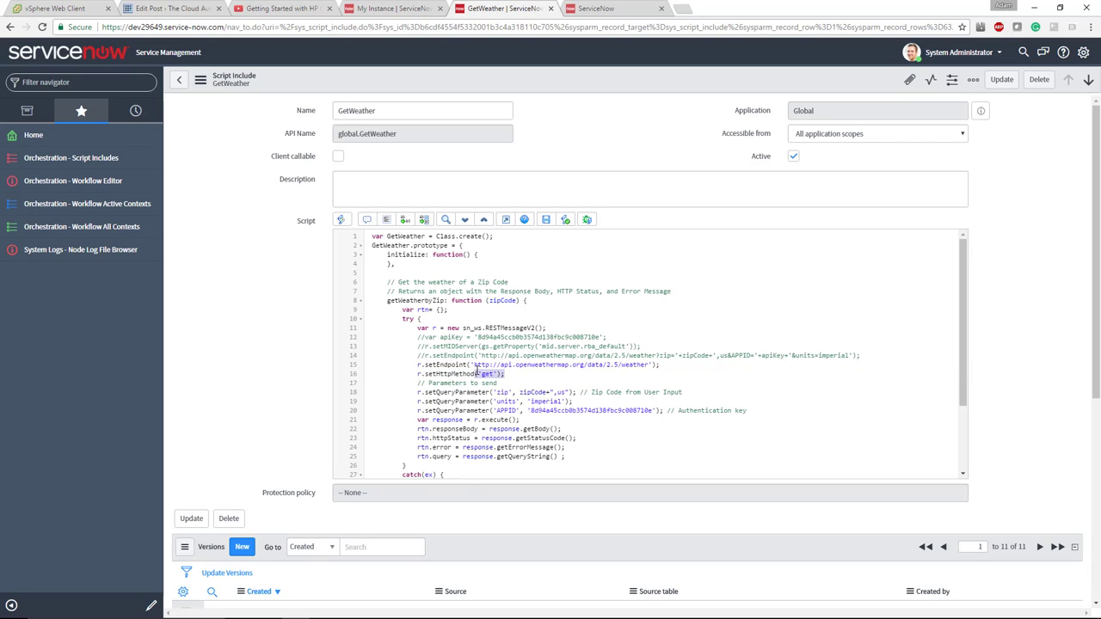
{"action": "left_click", "coordinate": [478, 374]}
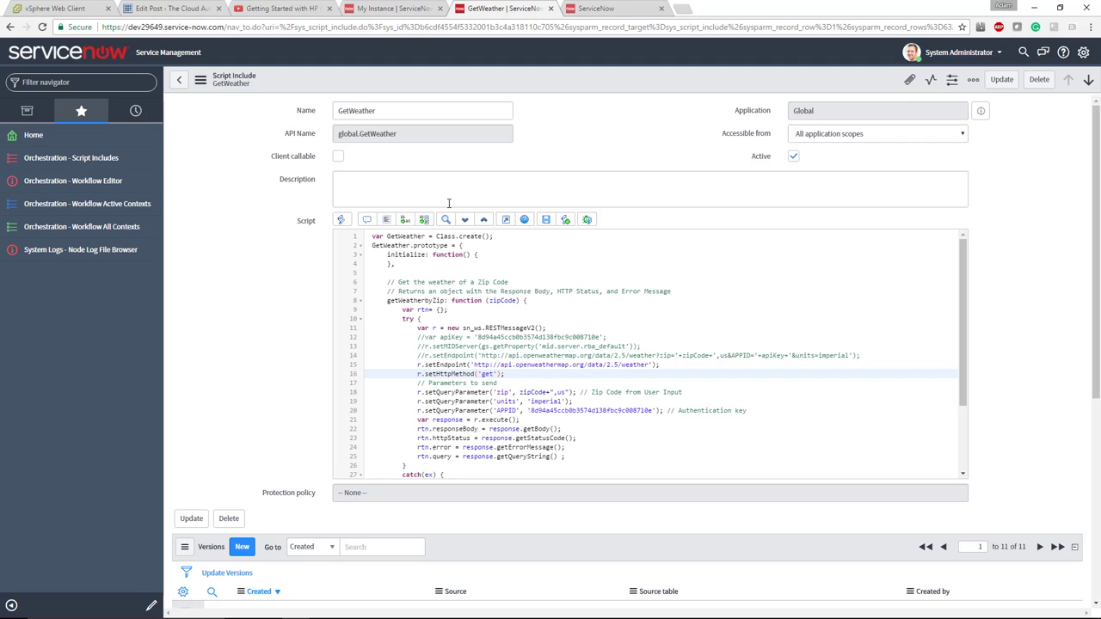
- Return to the workflow's Run Script activity and examine the workflow.variables.u_zip_code argument passed to getWeatherbyZip
{"action": "left_click", "coordinate": [602, 10]}
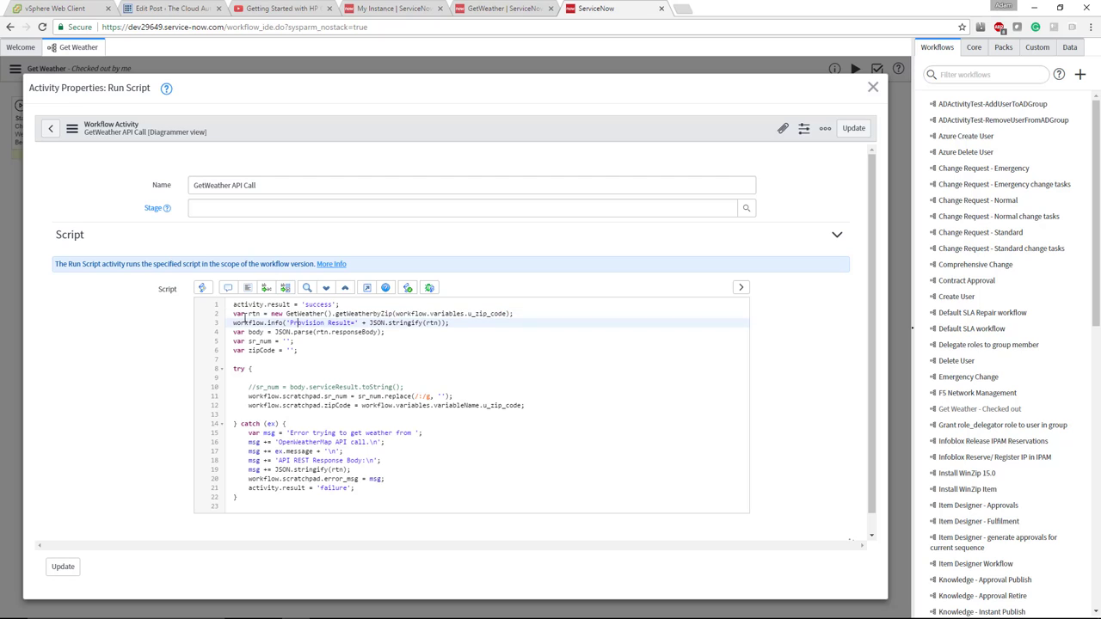
{"action": "left_click_drag", "start_coordinate": [233, 314], "coordinate": [514, 314]}
{"action": "left_click", "coordinate": [514, 314]}
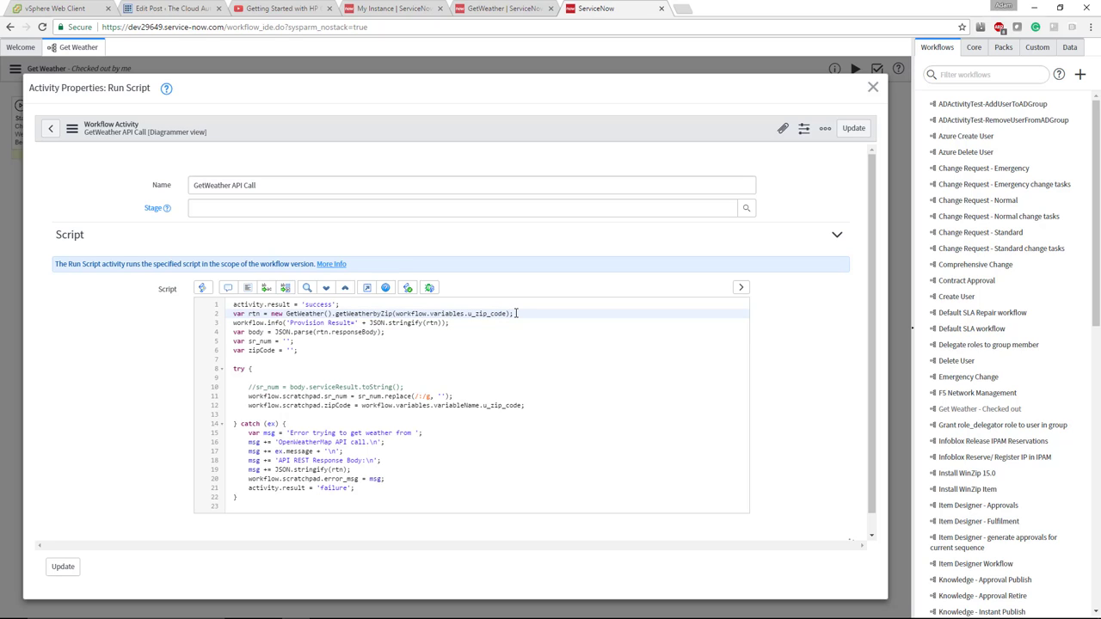
{"action": "double_click", "coordinate": [403, 315]}
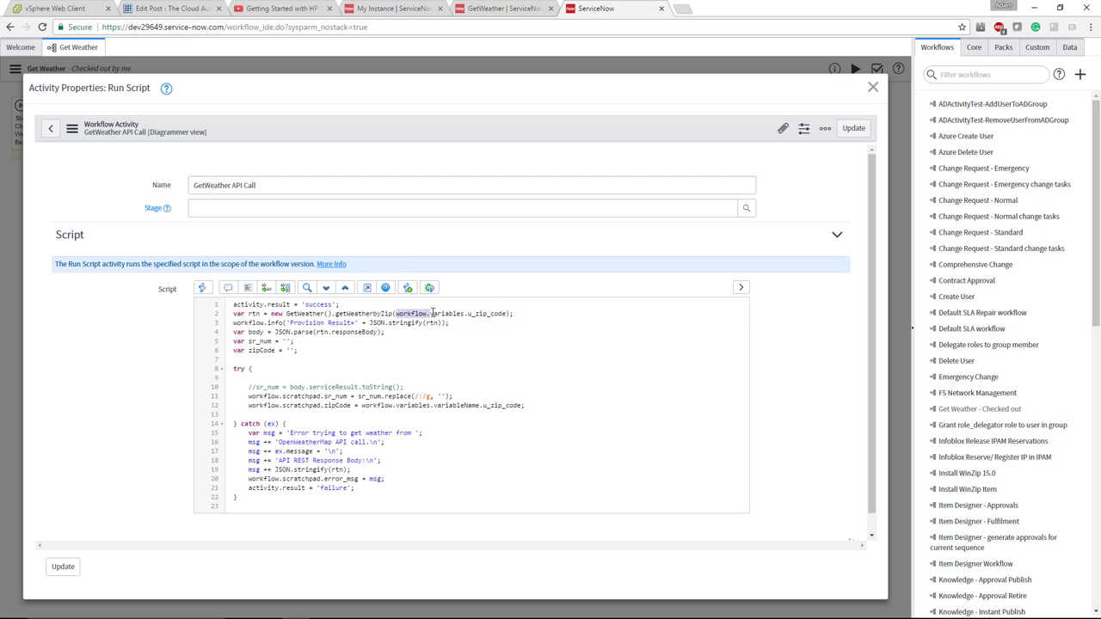
{"action": "left_click", "coordinate": [434, 315]}
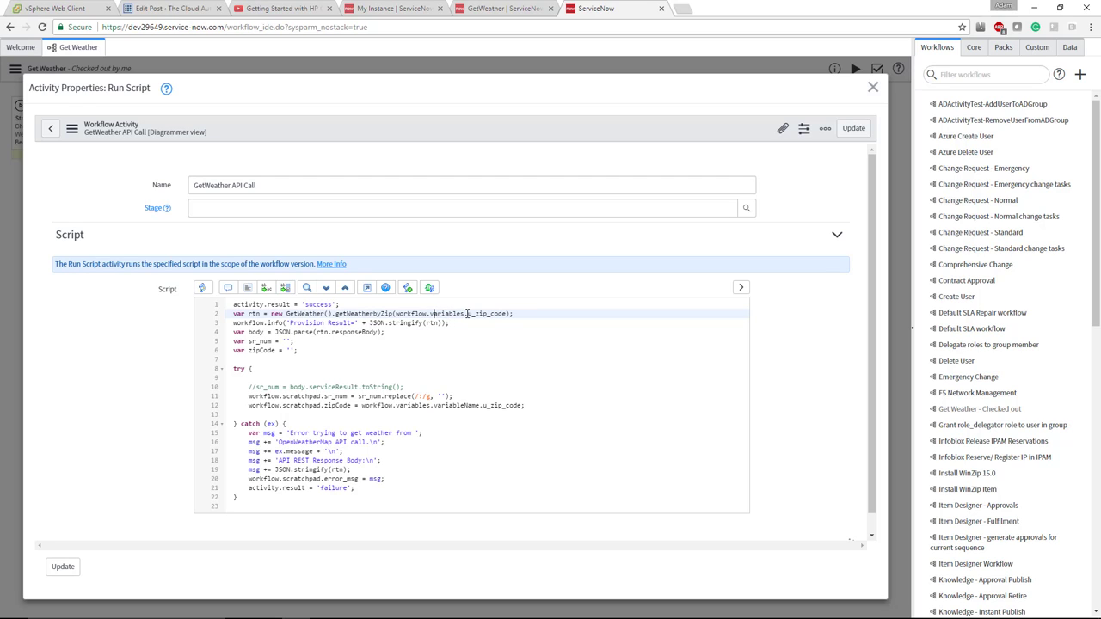
{"action": "left_click_drag", "start_coordinate": [466, 313], "coordinate": [508, 315]}
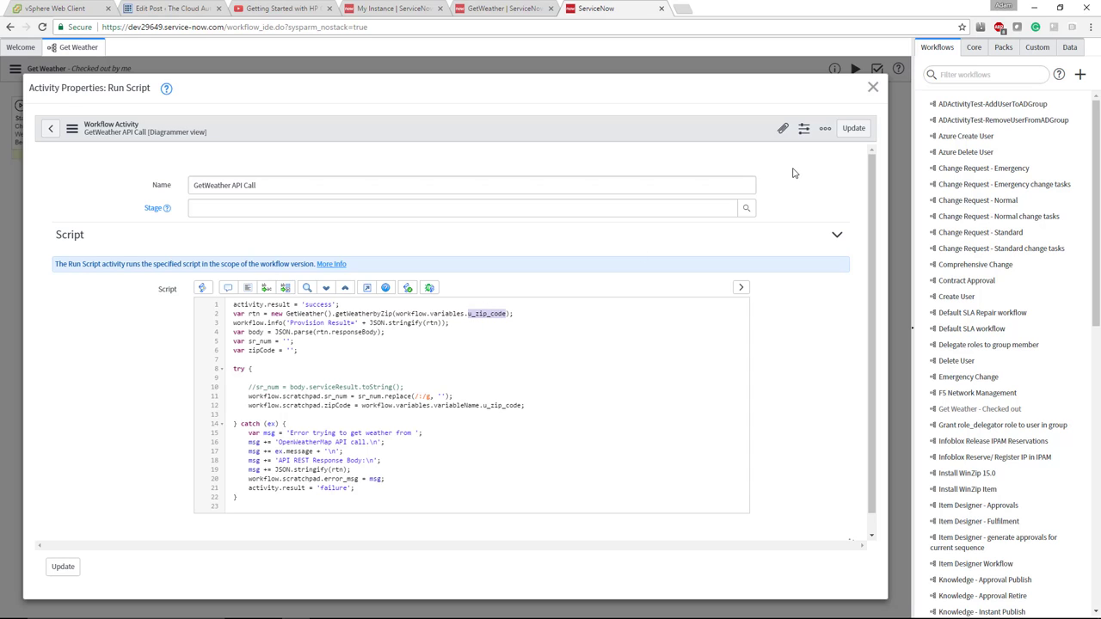
- Close the Run Script properties and open the Zip Code variable from the workflow's inputs
{"action": "left_click", "coordinate": [872, 87]}
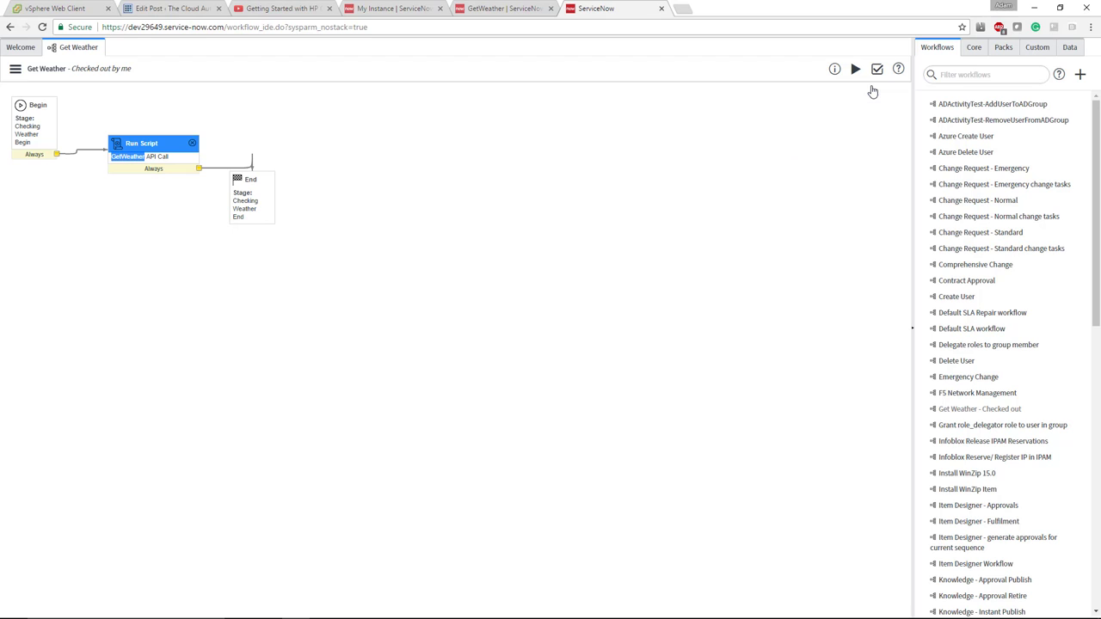
{"action": "left_click", "coordinate": [15, 70]}
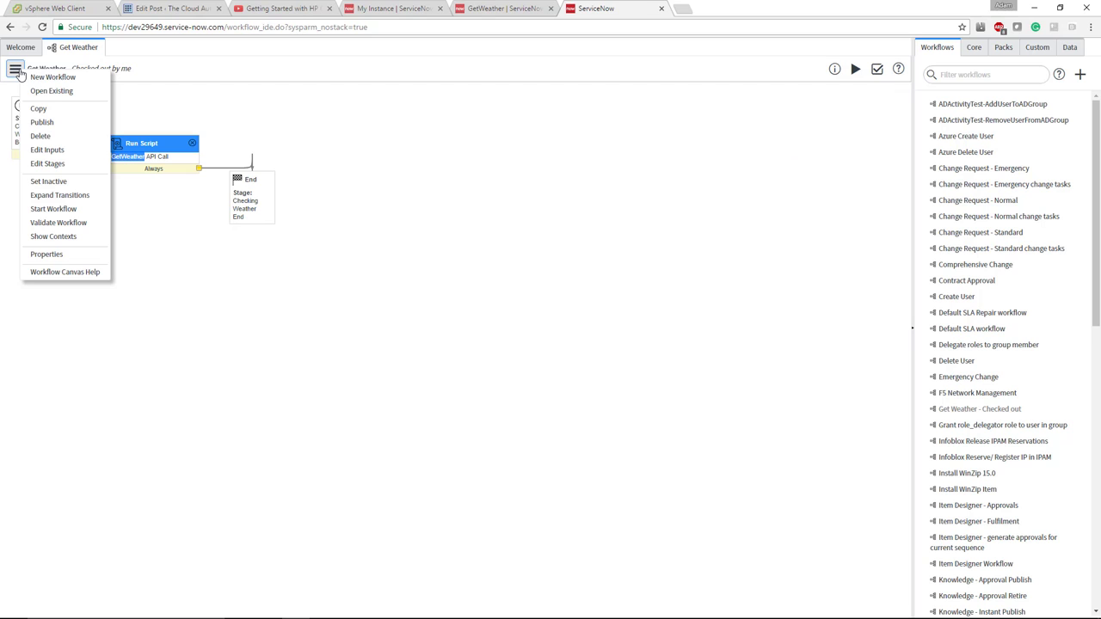
{"action": "left_click", "coordinate": [47, 150]}
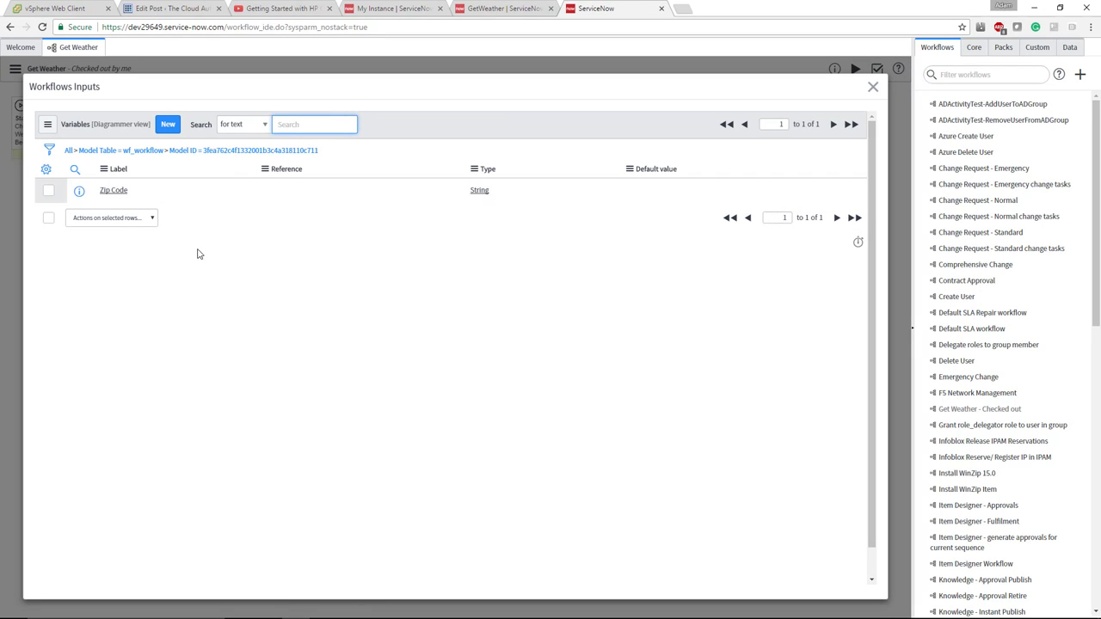
{"action": "left_click", "coordinate": [110, 190]}
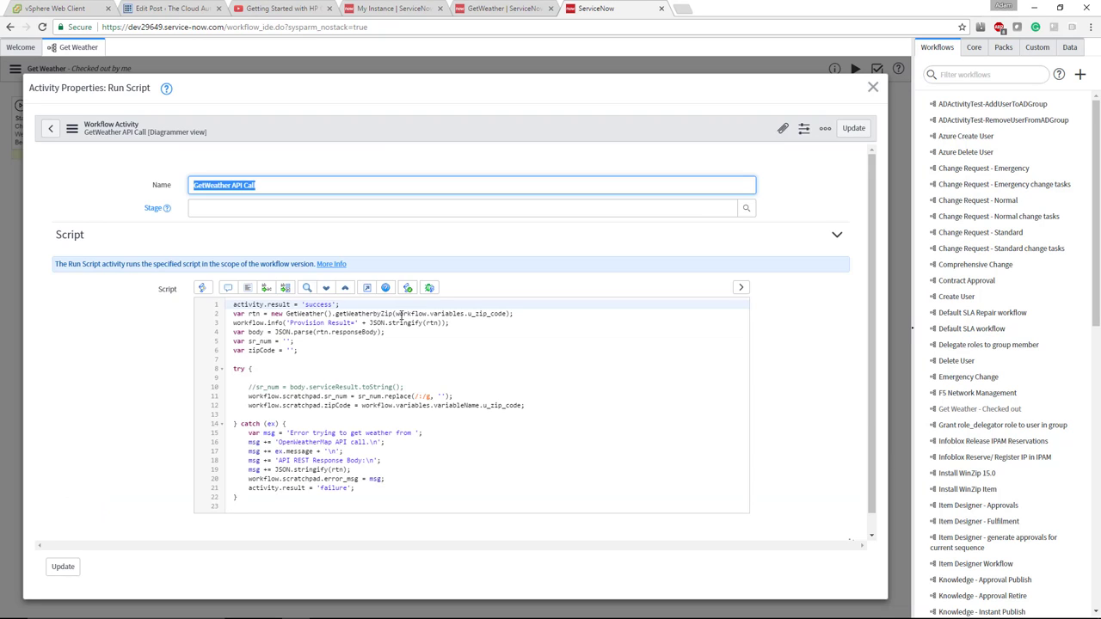
- In the GetWeather API Call script, review the workflow variable reference to u_zip_code and the try/catch block
{"action": "left_click_drag", "start_coordinate": [395, 313], "coordinate": [464, 317]}
{"action": "left_click", "coordinate": [464, 315]}
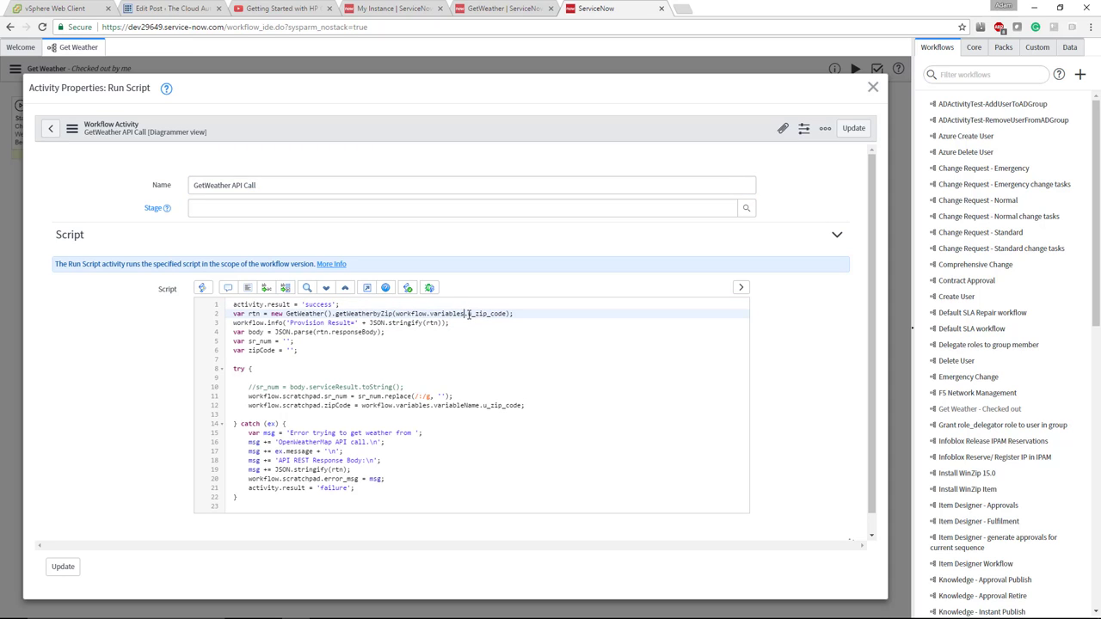
{"action": "left_click_drag", "start_coordinate": [466, 315], "coordinate": [507, 316]}
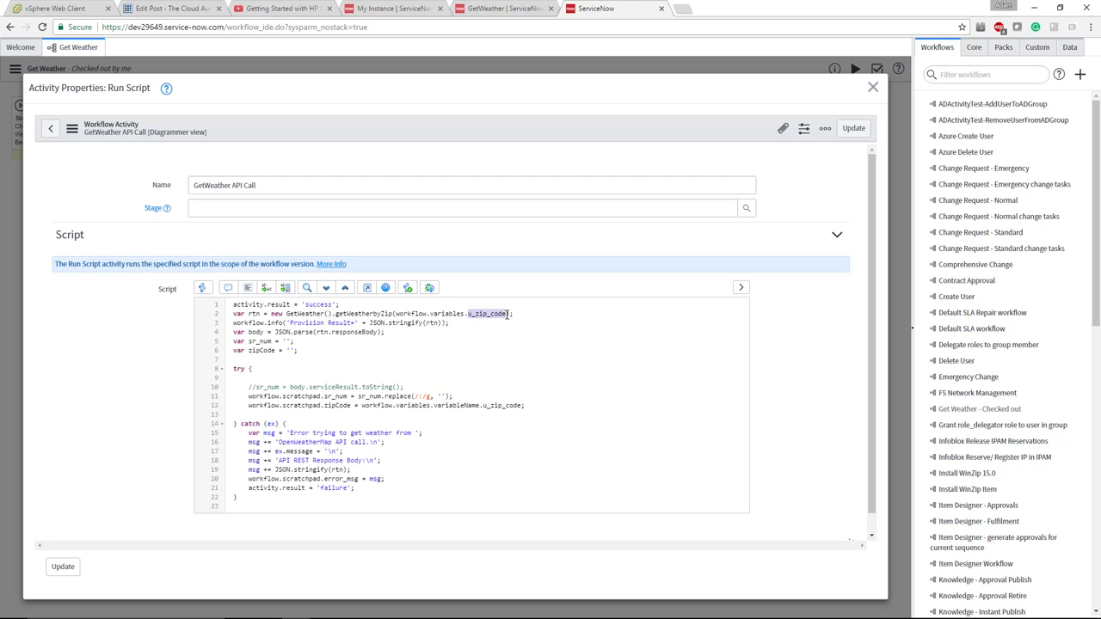
{"action": "left_click", "coordinate": [507, 314]}
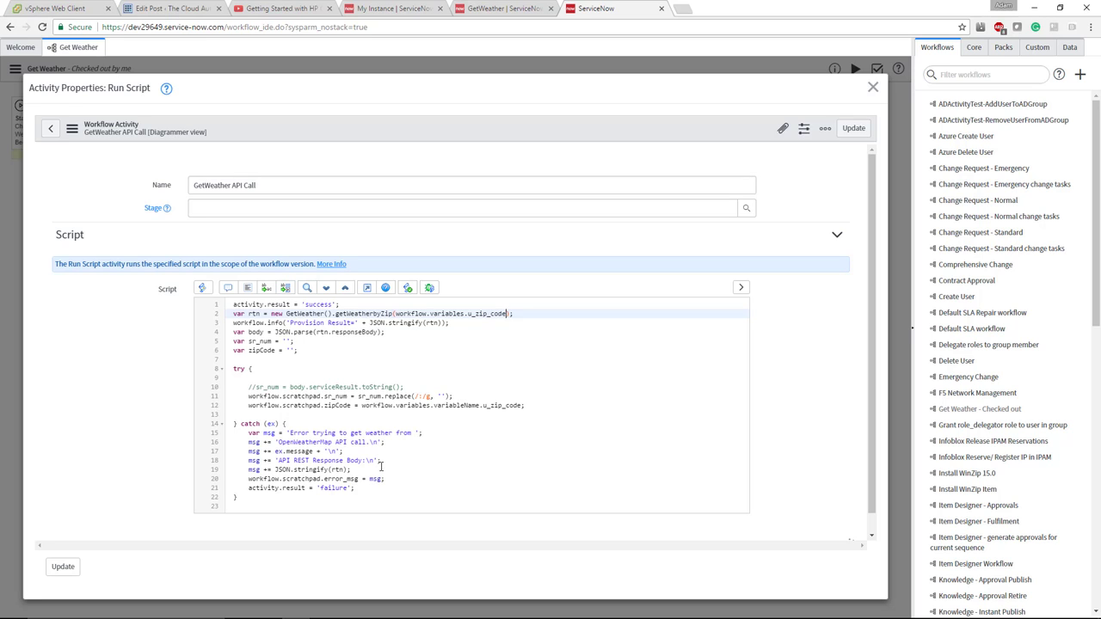
{"action": "left_click_drag", "start_coordinate": [369, 485], "coordinate": [271, 344]}
{"action": "left_click", "coordinate": [271, 344]}
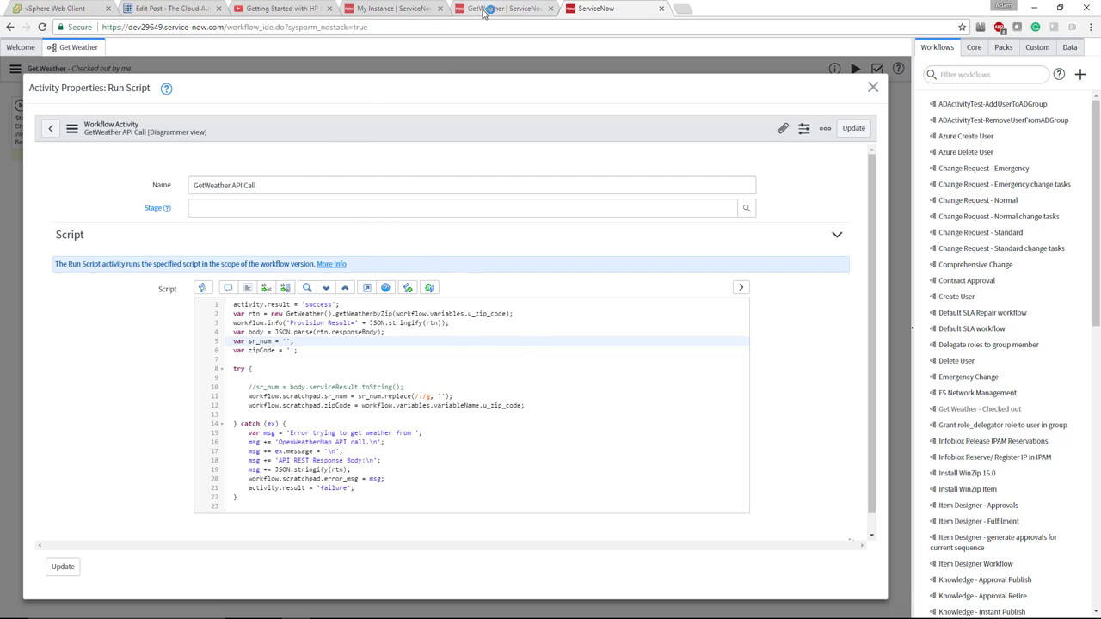
- Look over the getWeatherbyZip function in the GetWeather script include, and return to the workflow canvas with the Run Script properties closed
{"action": "left_click", "coordinate": [486, 11]}
{"action": "left_click_drag", "start_coordinate": [426, 301], "coordinate": [473, 394]}
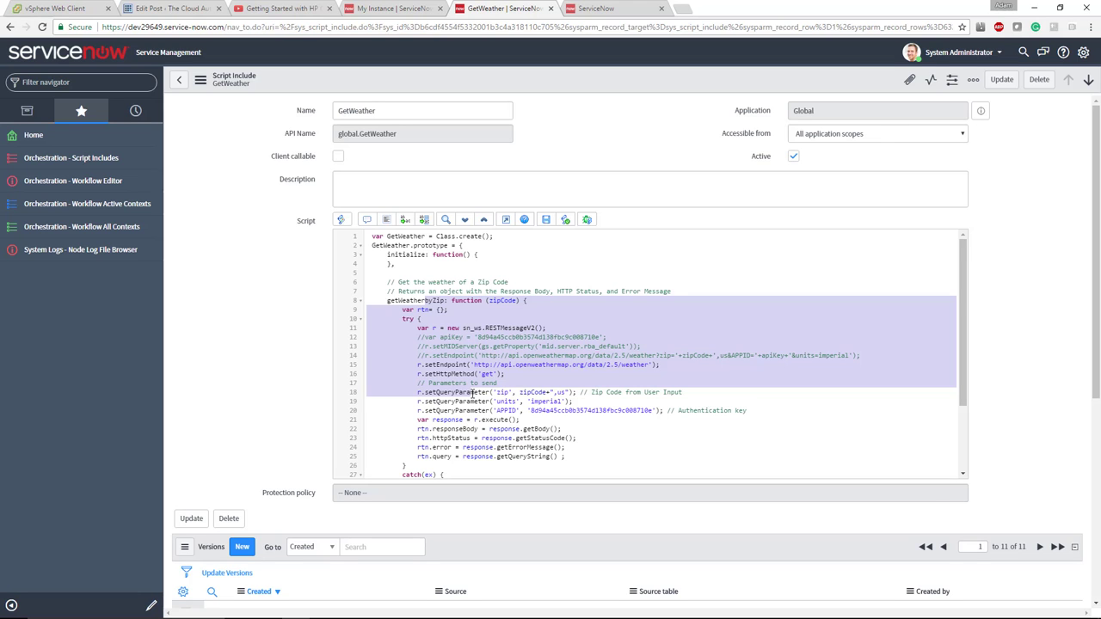
{"action": "key", "text": "ctrl+Tab"}
{"action": "left_click", "coordinate": [874, 88]}
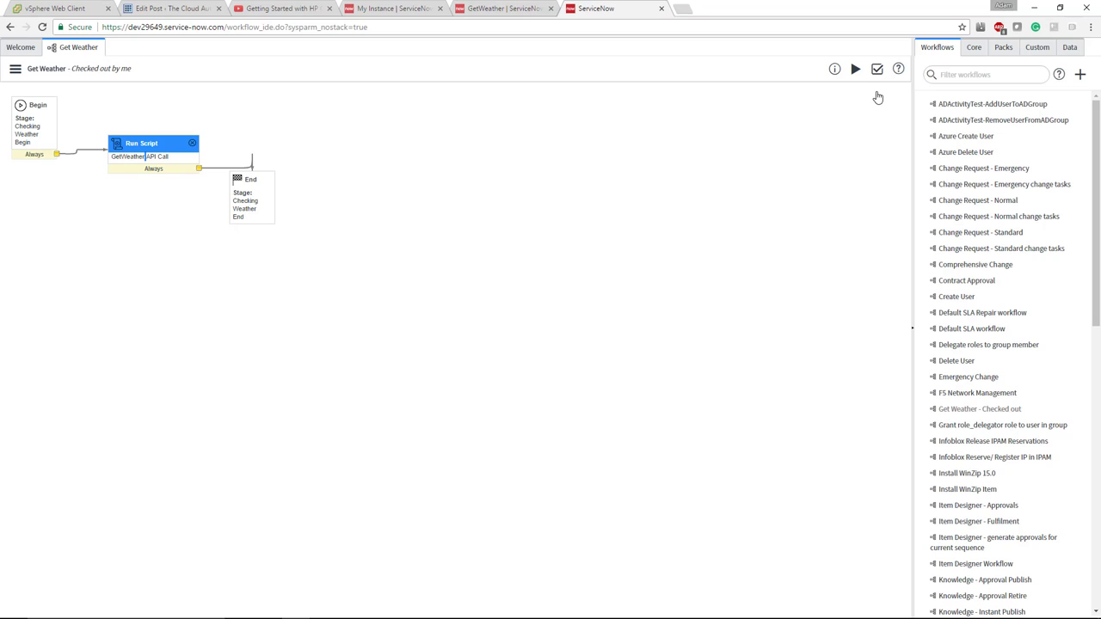
{"action": "left_click", "coordinate": [573, 218]}
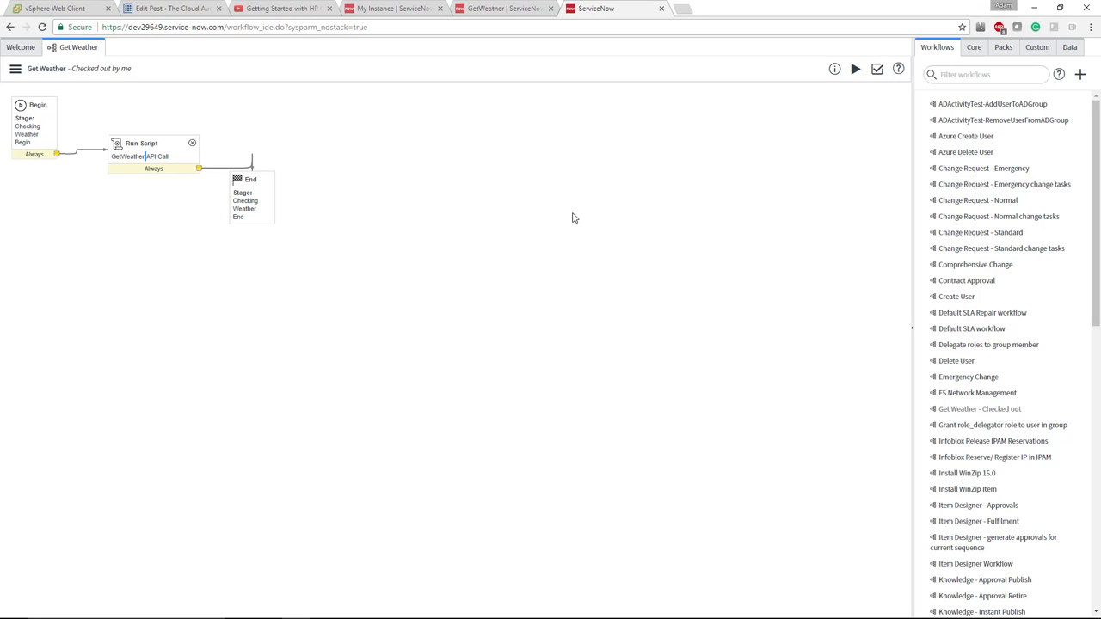
- Filter the core activities for "script" and try adding the Run Script activity from Utilities to the workflow canvas
{"action": "left_click", "coordinate": [972, 49]}
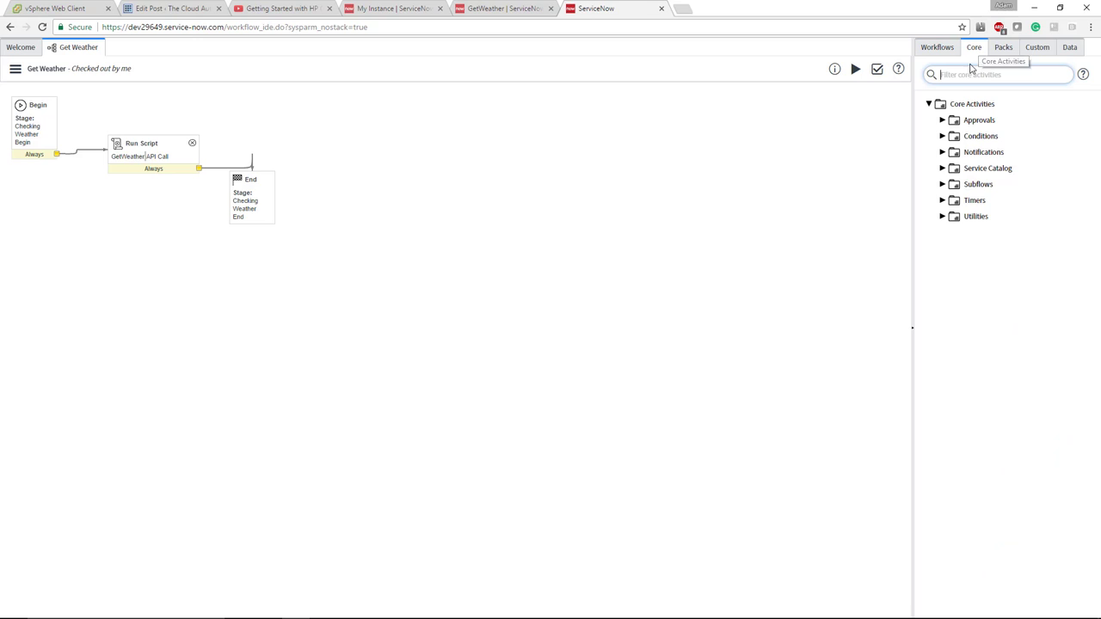
{"action": "type", "text": "script"}
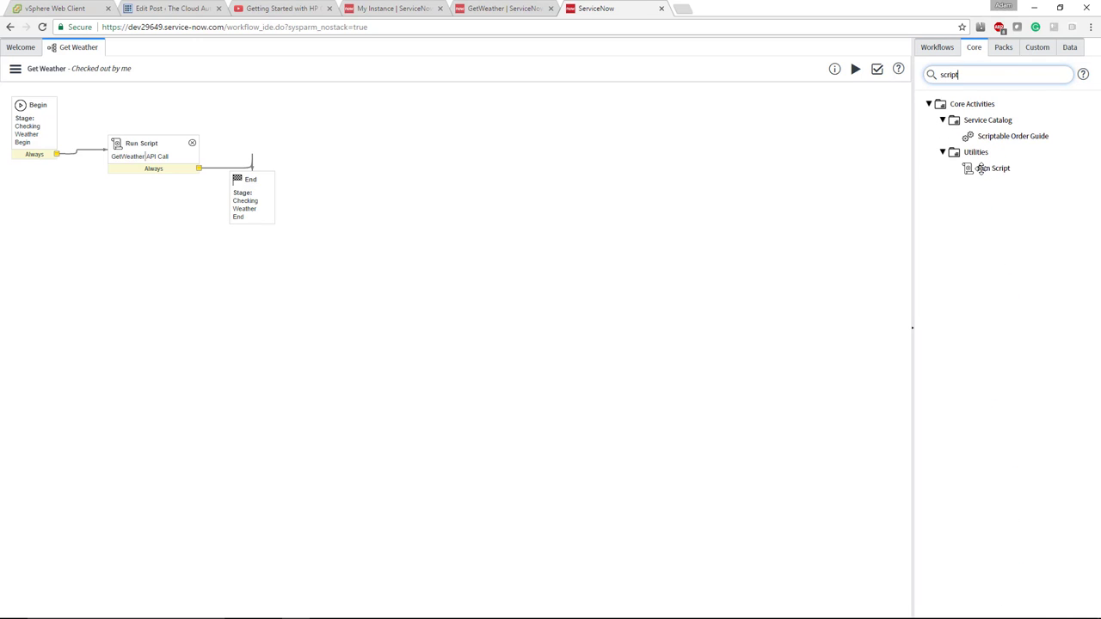
{"action": "left_click_drag", "start_coordinate": [981, 167], "coordinate": [541, 182]}
- Review the script in the GetWeather API Call activity's properties, close them and deselect the activity
{"action": "double_click", "coordinate": [133, 147]}
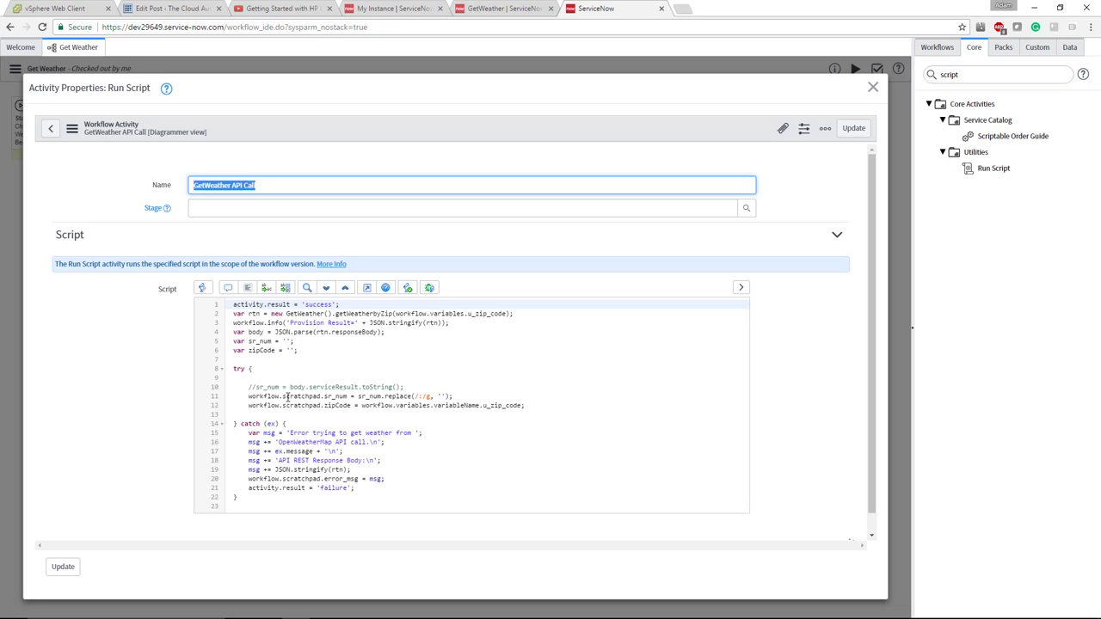
{"action": "left_click", "coordinate": [873, 87]}
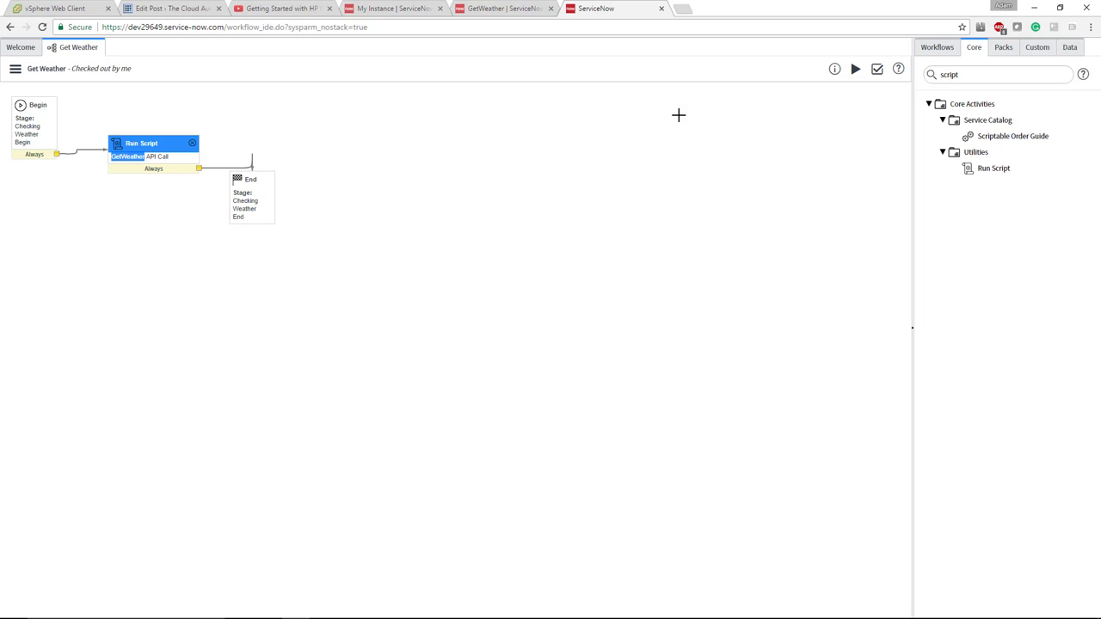
{"action": "left_click", "coordinate": [488, 127]}
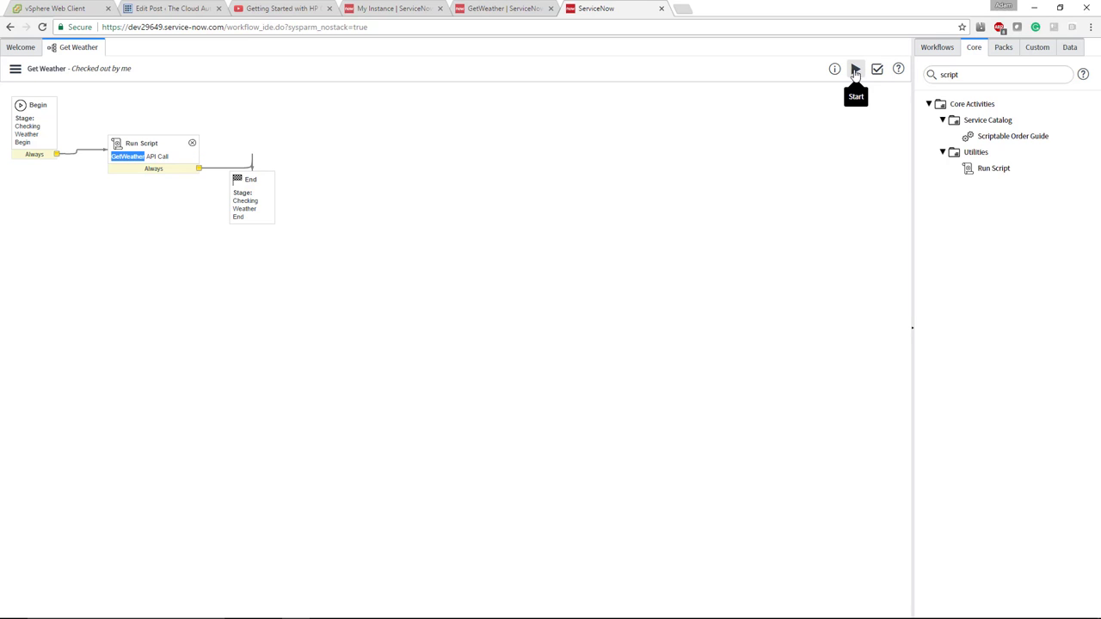
- Start the Get Weather workflow with 90210 as the zip code
{"action": "left_click", "coordinate": [855, 71]}
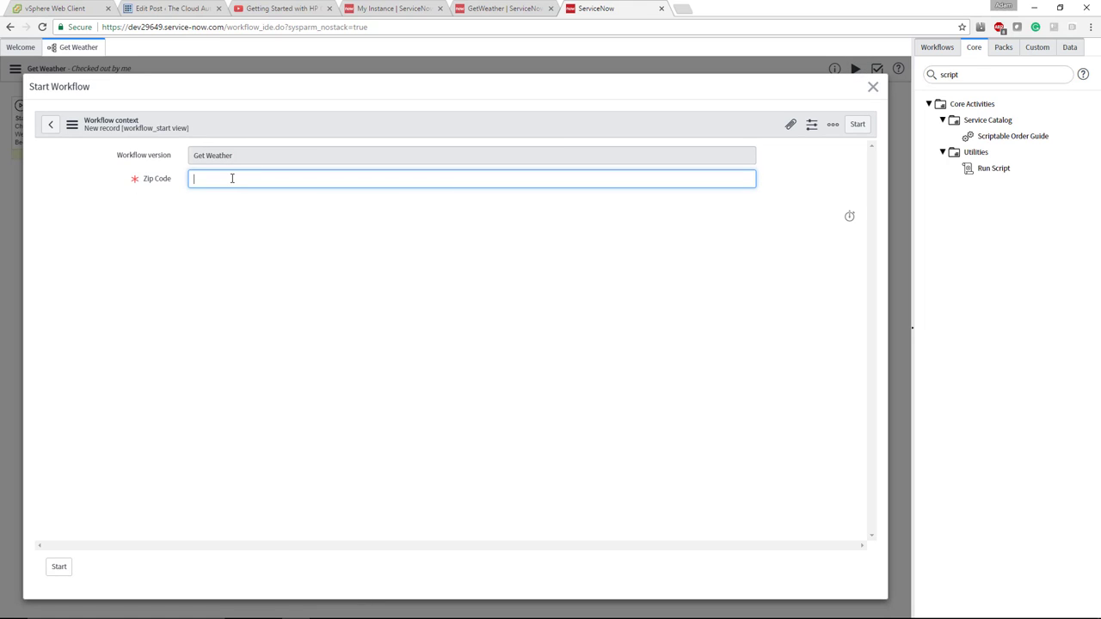
{"action": "type", "text": "0210"}
{"action": "left_click", "coordinate": [857, 125]}
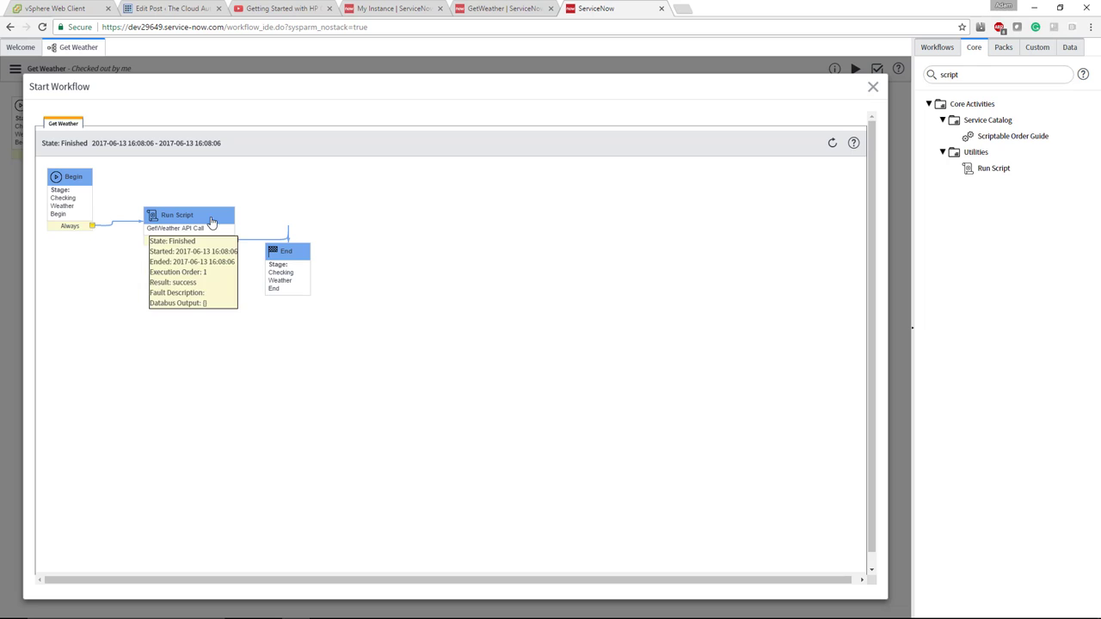
- In the other ServiceNow tab, list all Orchestration workflow contexts and open the most recent Get Weather run
{"action": "left_click", "coordinate": [477, 11]}
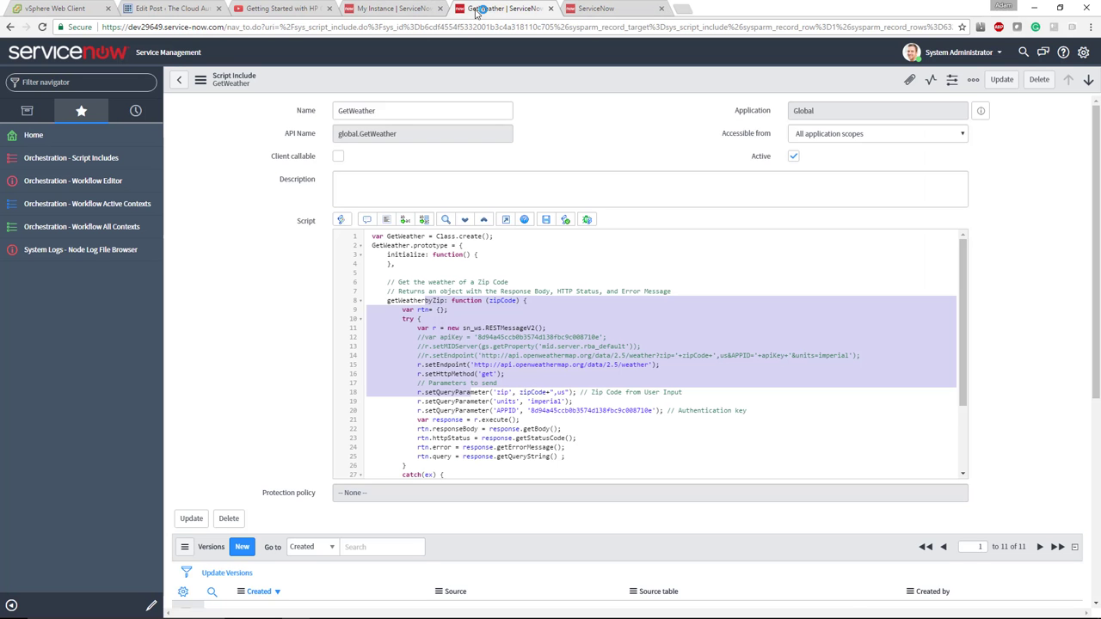
{"action": "left_click", "coordinate": [96, 229]}
{"action": "key", "text": "Return"}
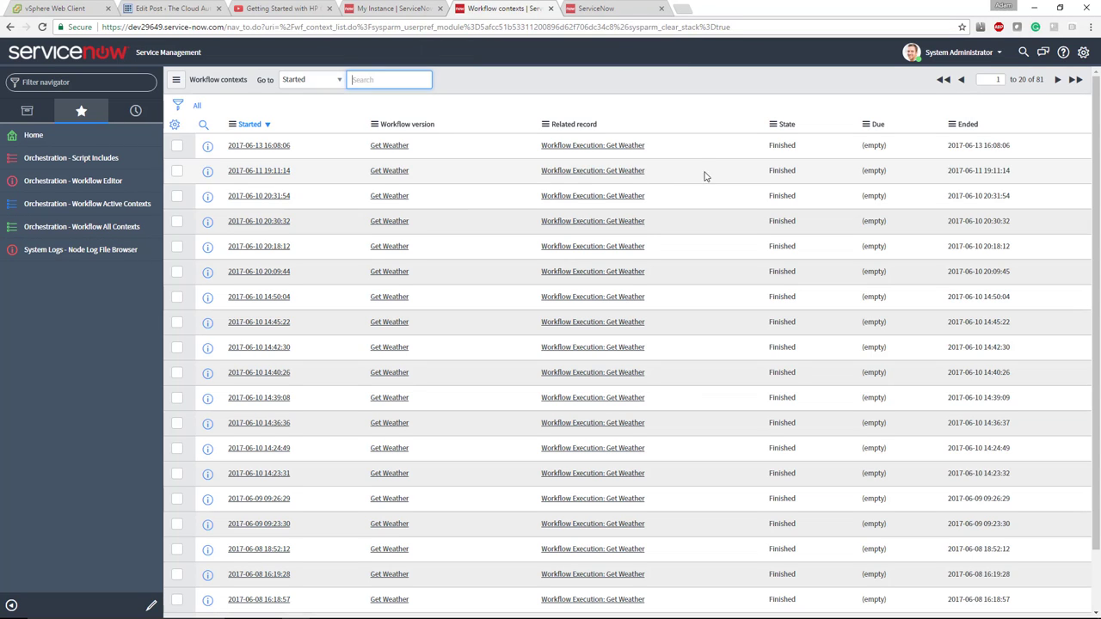
{"action": "left_click", "coordinate": [319, 151]}
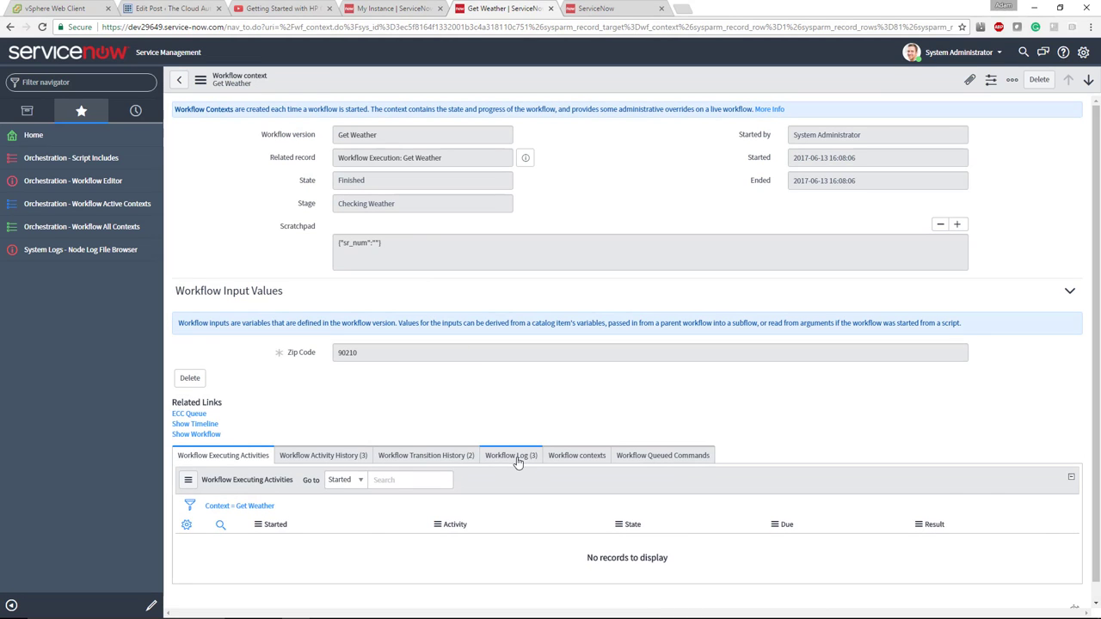
- Show the run's workflow log and examine the response body in the Provision Result message
{"action": "left_click", "coordinate": [512, 457]}
{"action": "scroll", "coordinate": [504, 432], "scroll_direction": "down", "scroll_amount": 2}
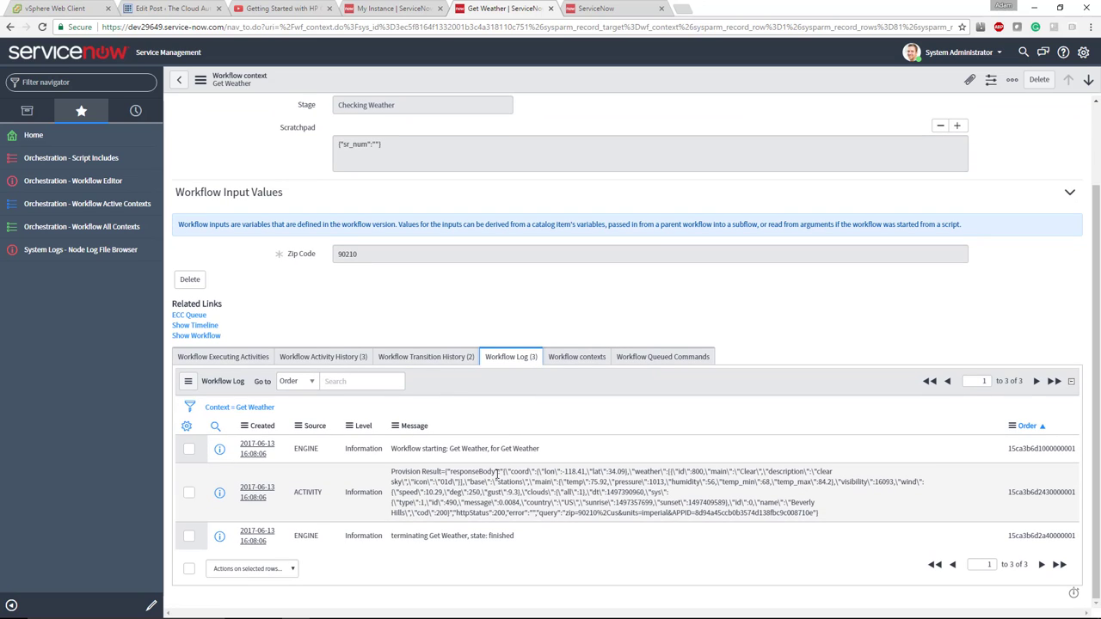
{"action": "left_click_drag", "start_coordinate": [503, 472], "coordinate": [724, 508]}
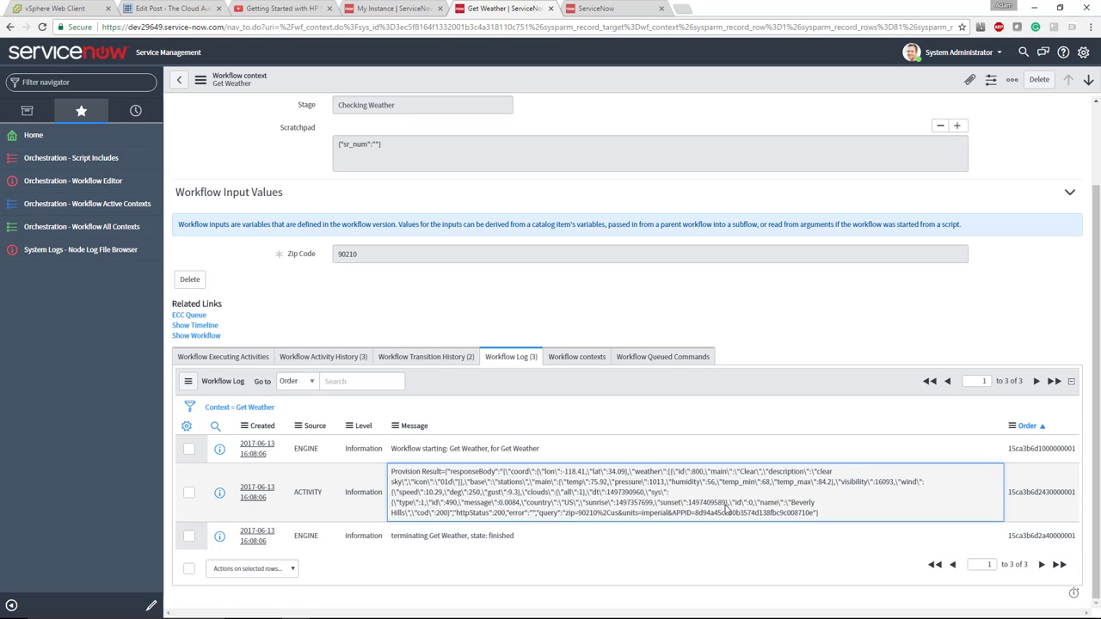